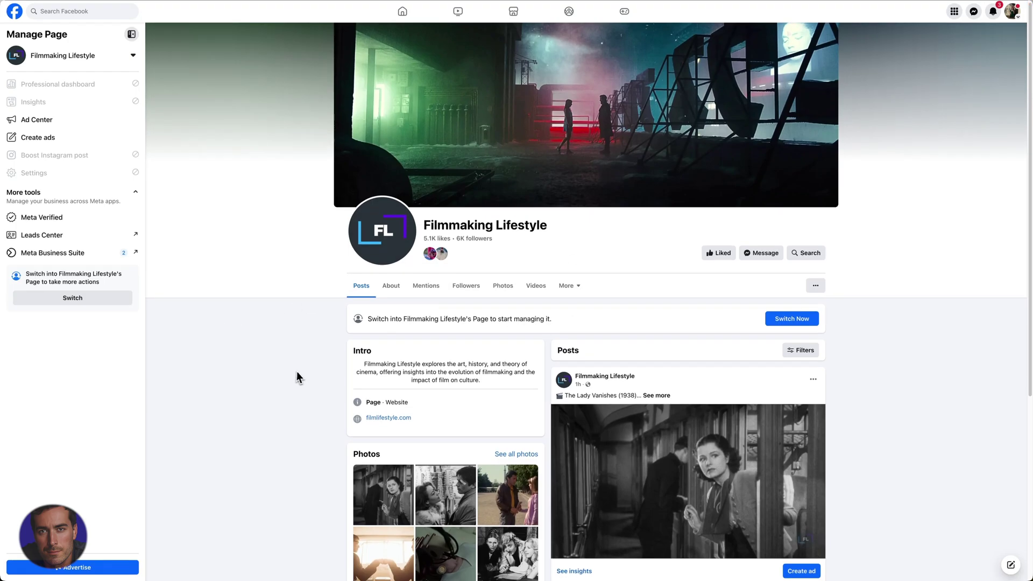
Scroll the Filmmaking Lifestyle page, highlight its name, then clear the selection.
{"action": "scroll", "coordinate": [300, 373], "scroll_direction": "down", "scroll_amount": 2}
{"action": "scroll", "coordinate": [300, 373], "scroll_direction": "up", "scroll_amount": 2}
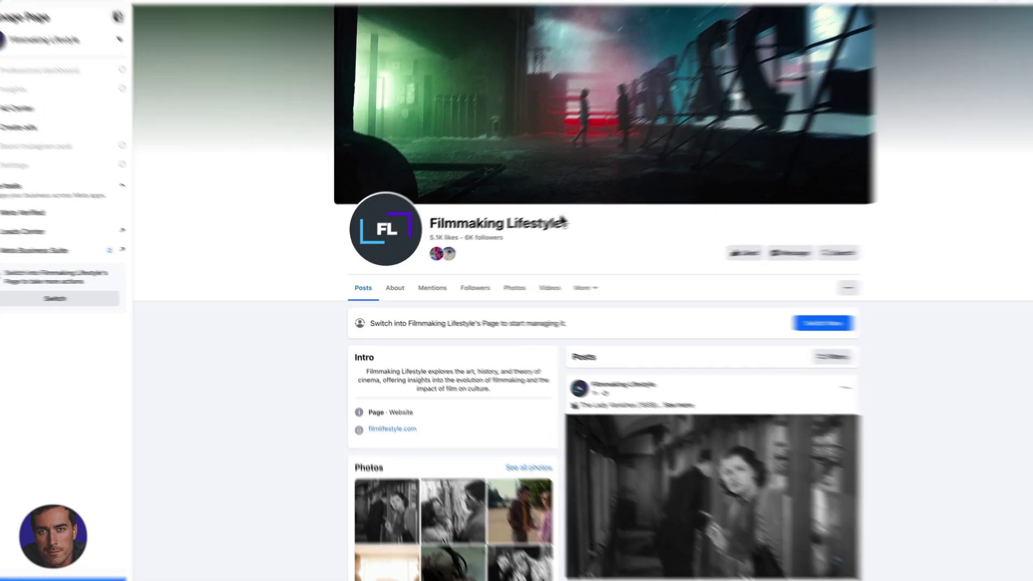
{"action": "left_click_drag", "start_coordinate": [546, 227], "coordinate": [431, 230]}
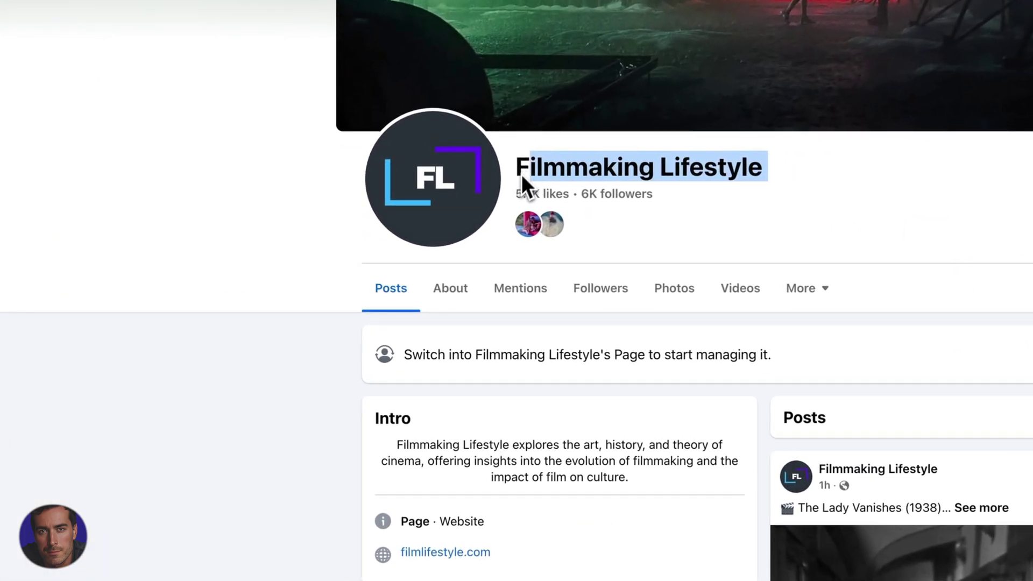
{"action": "left_click", "coordinate": [267, 425]}
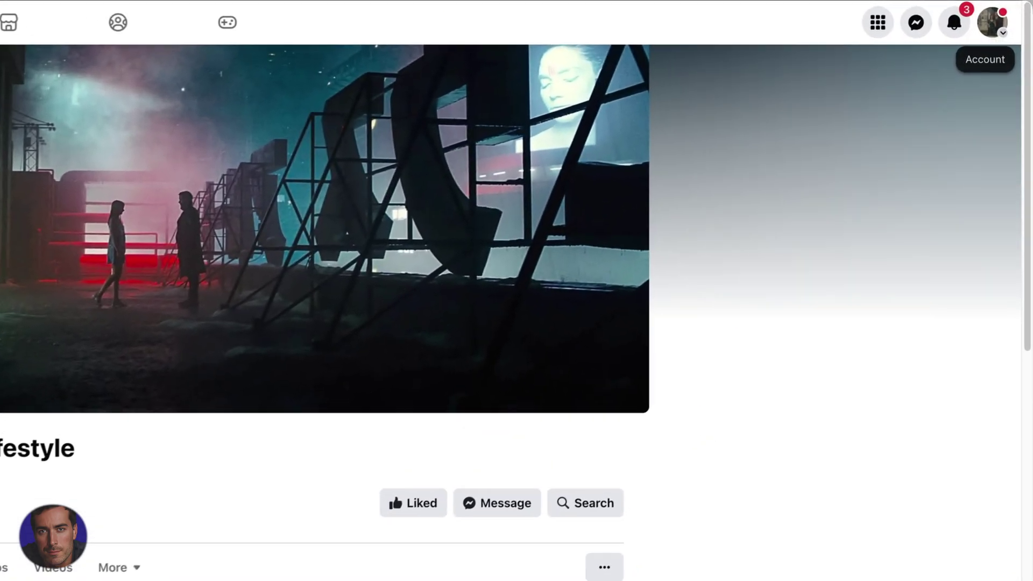
Go from the account menu's Settings & privacy to Settings, then into Accounts Center.
{"action": "left_click", "coordinate": [1011, 16]}
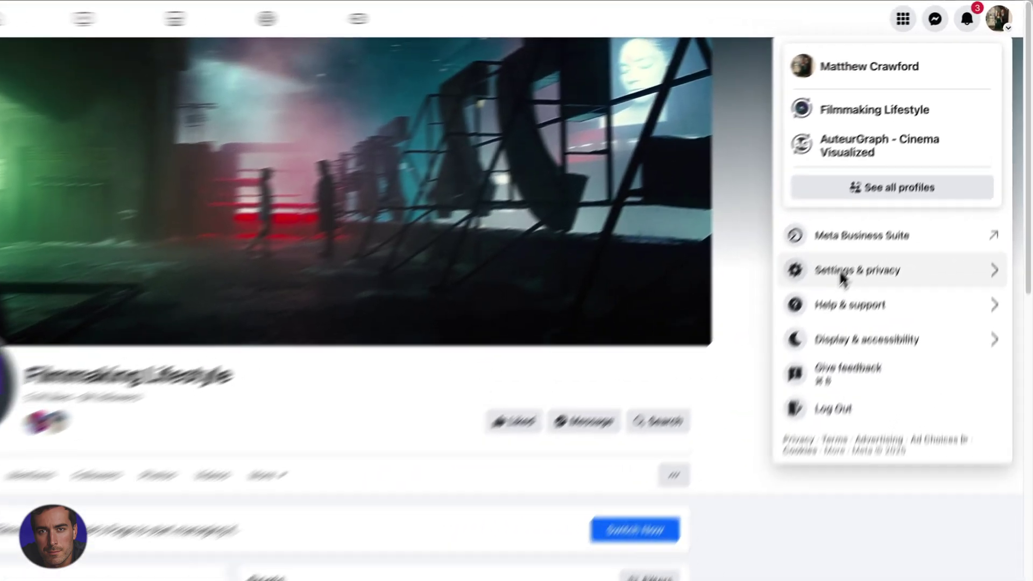
{"action": "left_click", "coordinate": [917, 164]}
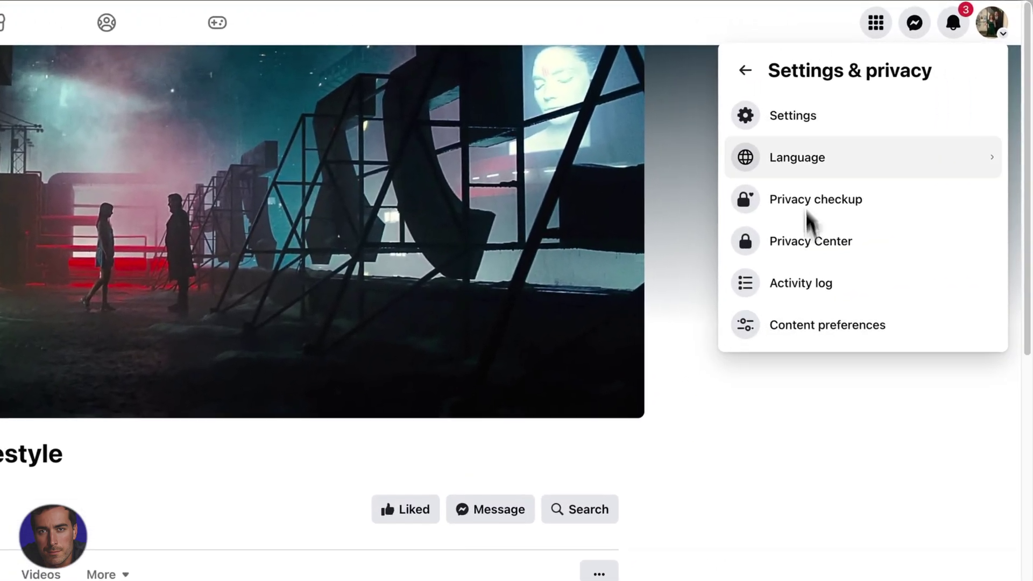
{"action": "left_click", "coordinate": [789, 118]}
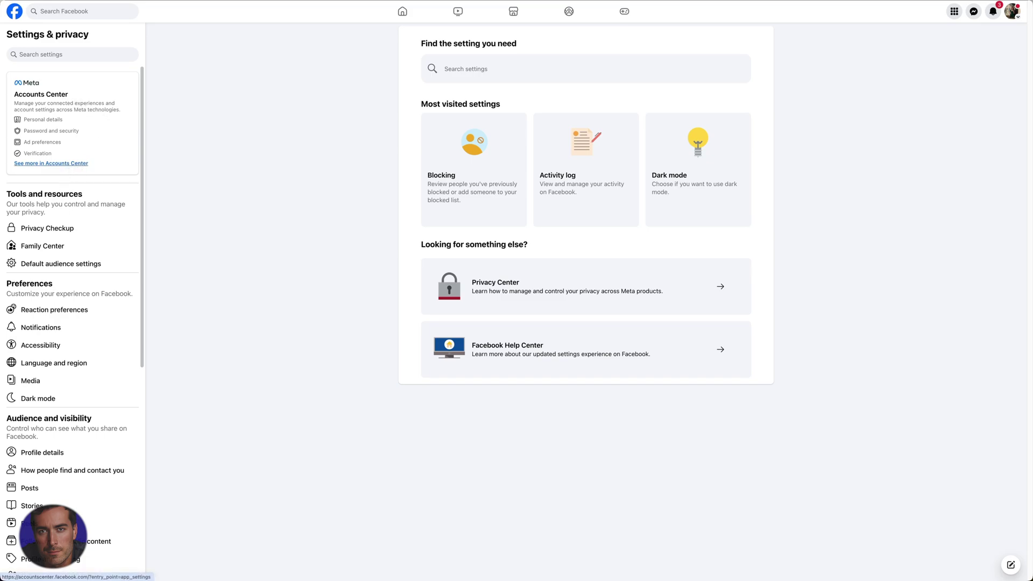
{"action": "left_click", "coordinate": [60, 164]}
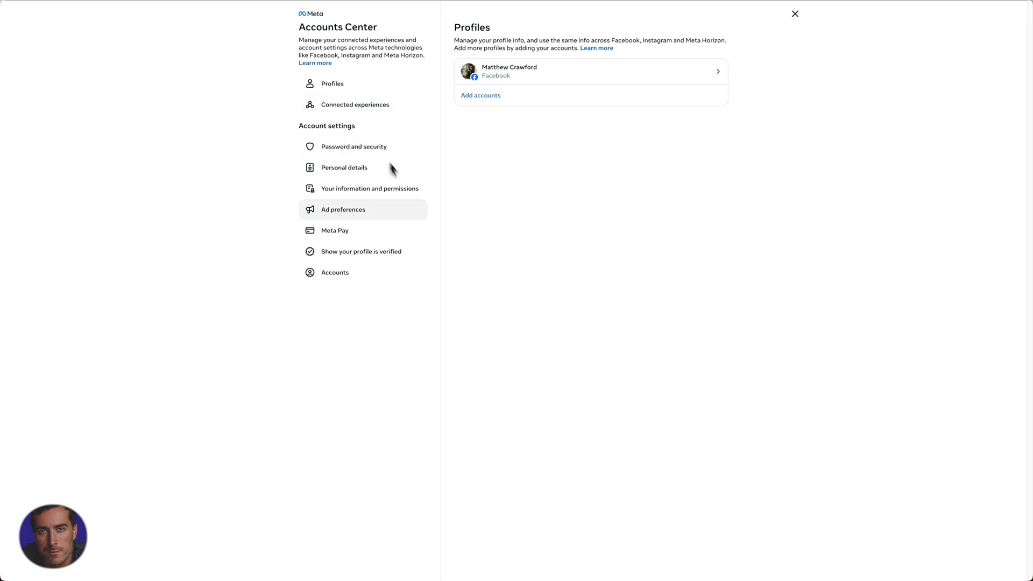
Start a new Download your information request for specific types of information.
{"action": "left_click", "coordinate": [360, 190]}
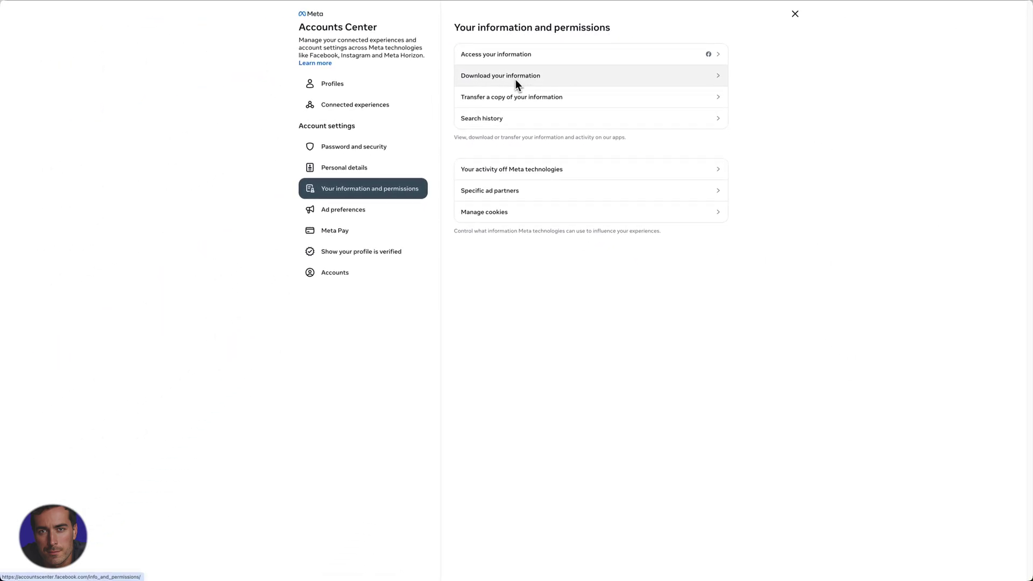
{"action": "left_click", "coordinate": [518, 78]}
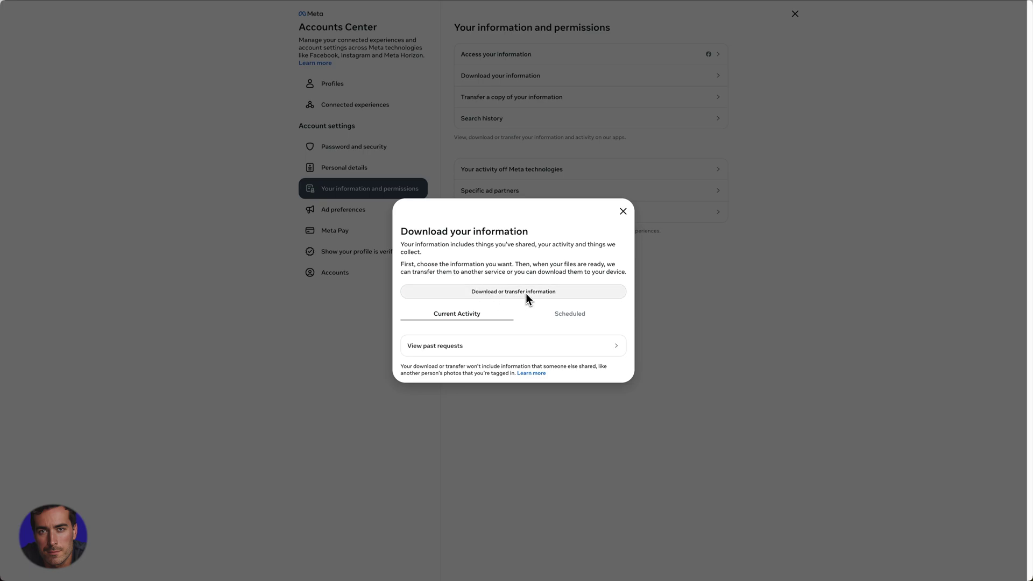
{"action": "left_click", "coordinate": [493, 294]}
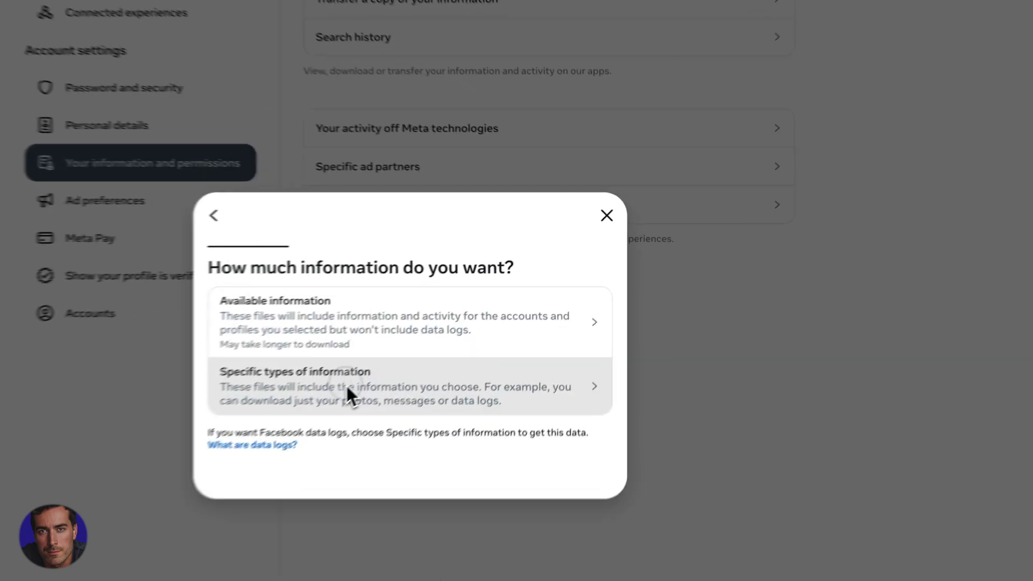
{"action": "left_click", "coordinate": [477, 313]}
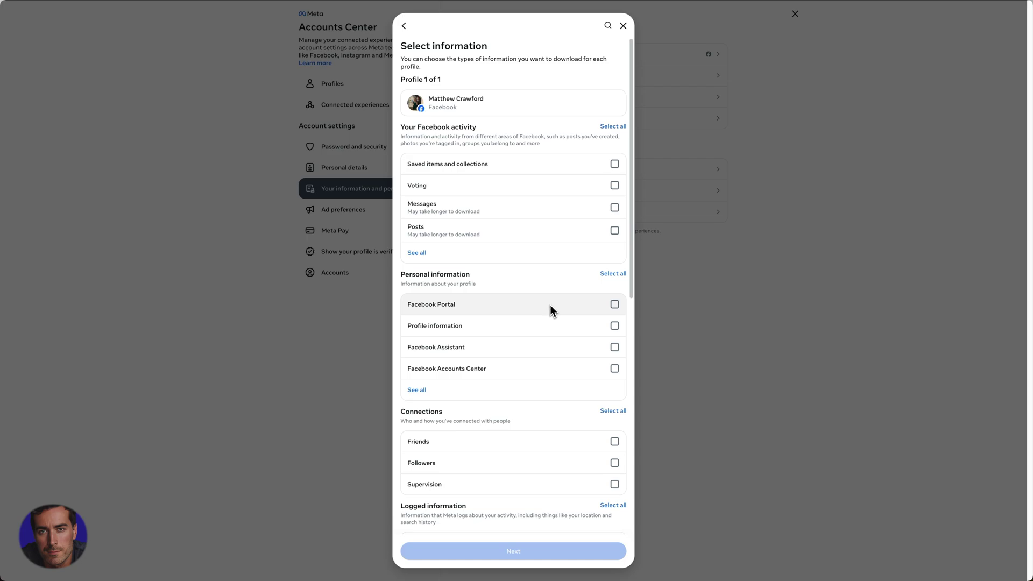
Tick Messages as the only information to include.
{"action": "scroll", "coordinate": [547, 341], "scroll_direction": "down", "scroll_amount": 8}
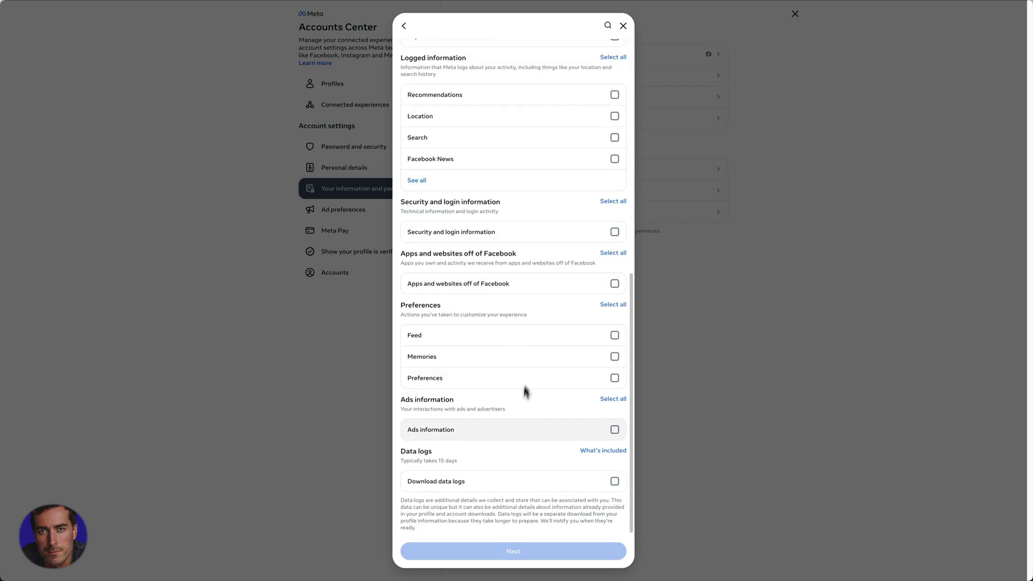
{"action": "scroll", "coordinate": [532, 247], "scroll_direction": "up", "scroll_amount": 3}
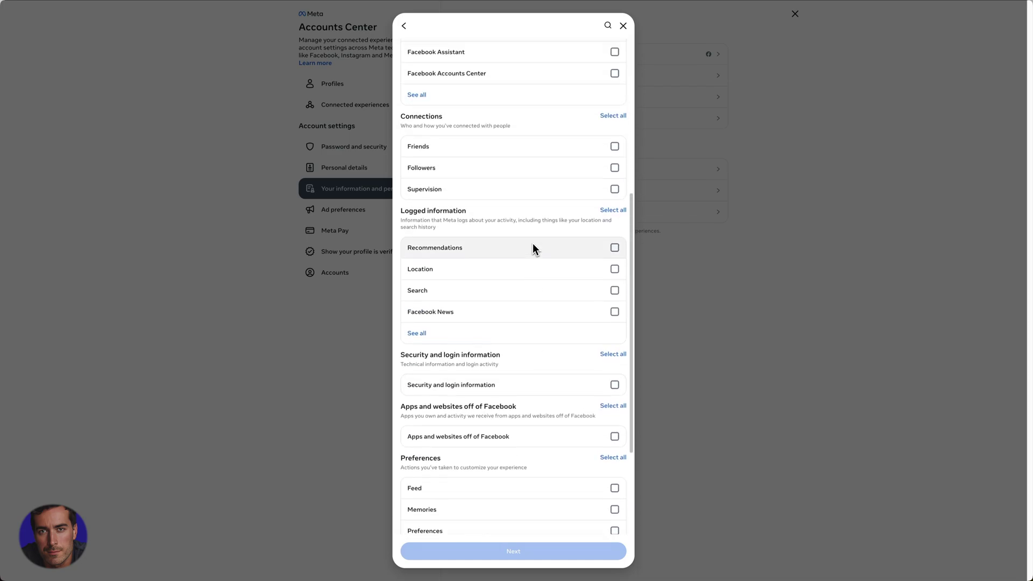
{"action": "scroll", "coordinate": [545, 254], "scroll_direction": "up", "scroll_amount": 1}
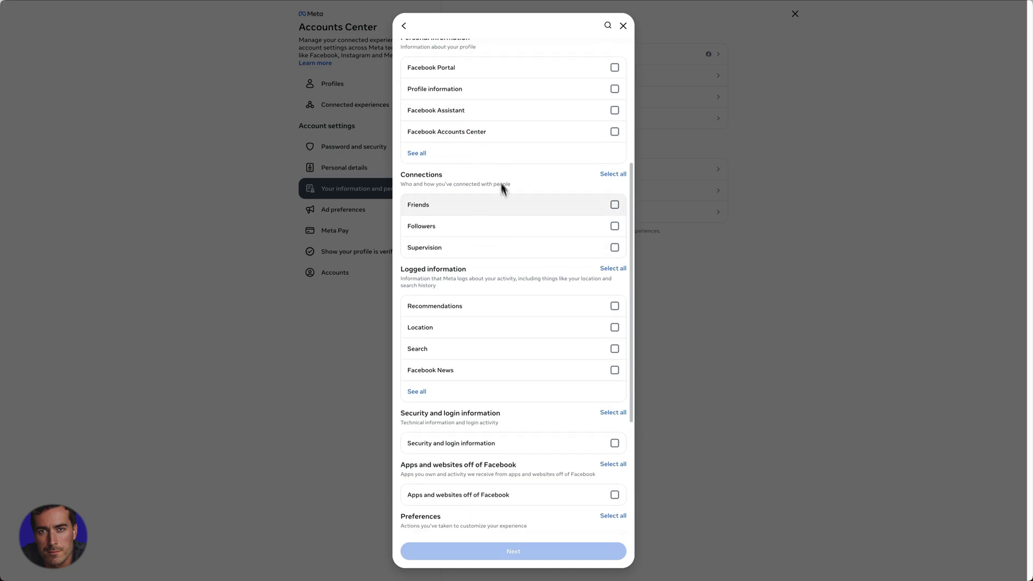
{"action": "scroll", "coordinate": [592, 213], "scroll_direction": "up", "scroll_amount": 5}
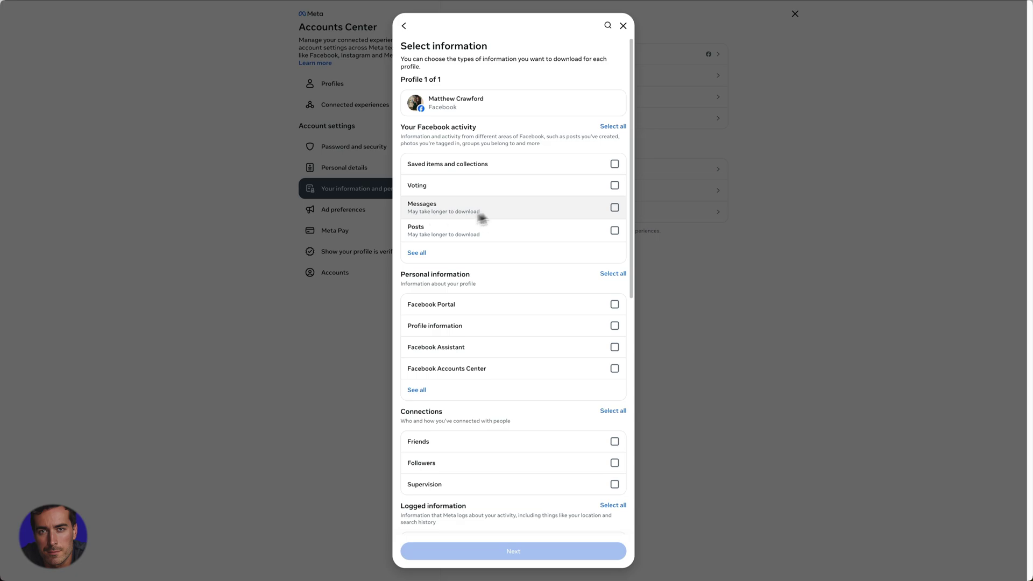
{"action": "left_click", "coordinate": [615, 207]}
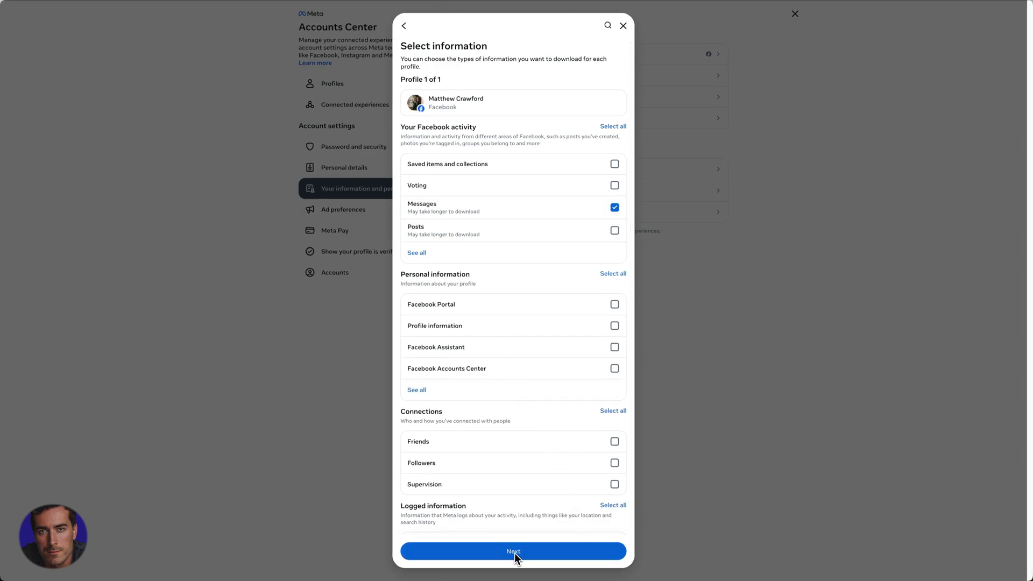
Back out of the transfer option and choose Download to device instead.
{"action": "left_click", "coordinate": [514, 553]}
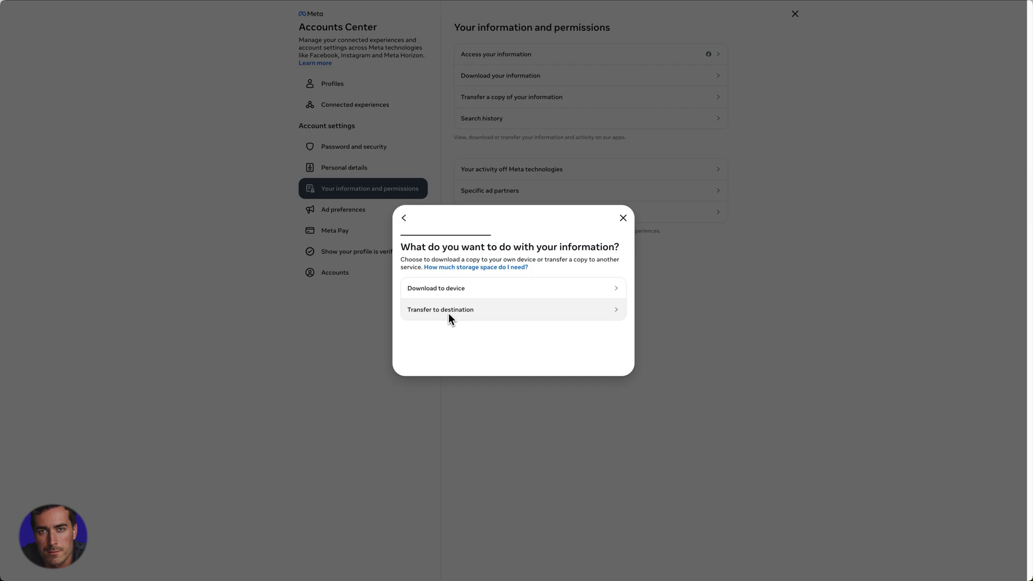
{"action": "left_click", "coordinate": [448, 313]}
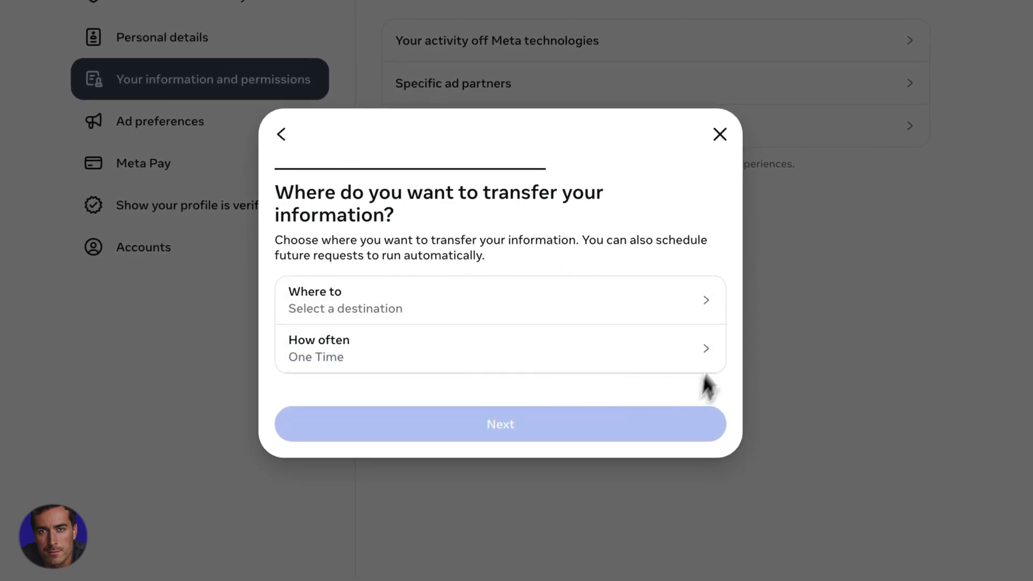
{"action": "left_click", "coordinate": [342, 302]}
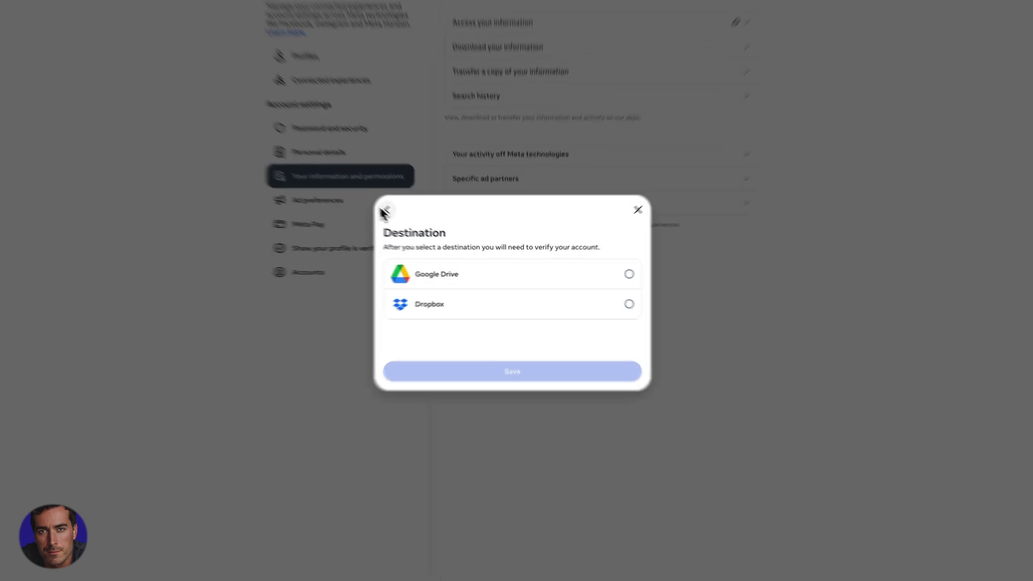
{"action": "left_click", "coordinate": [385, 211]}
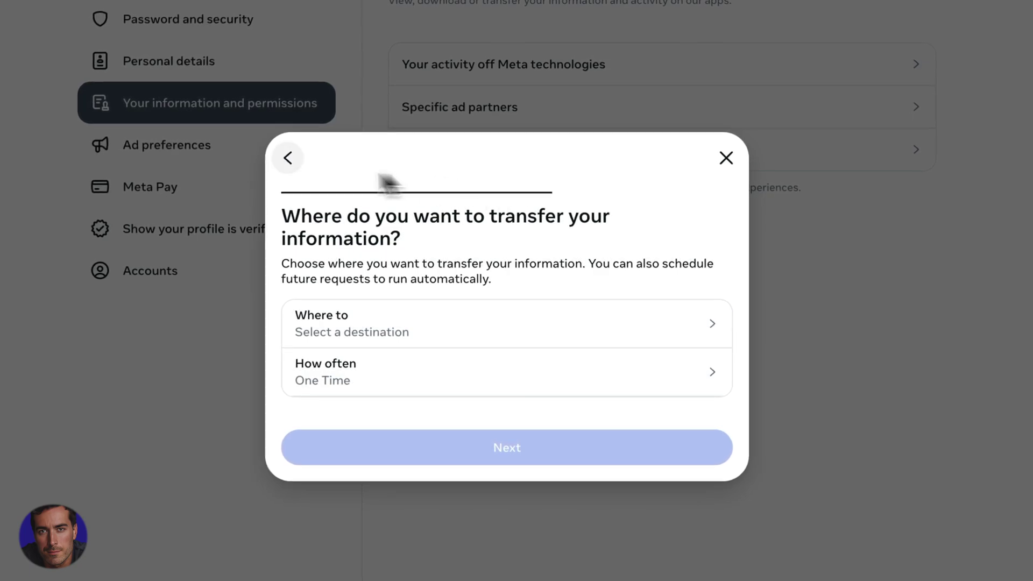
{"action": "left_click", "coordinate": [287, 157]}
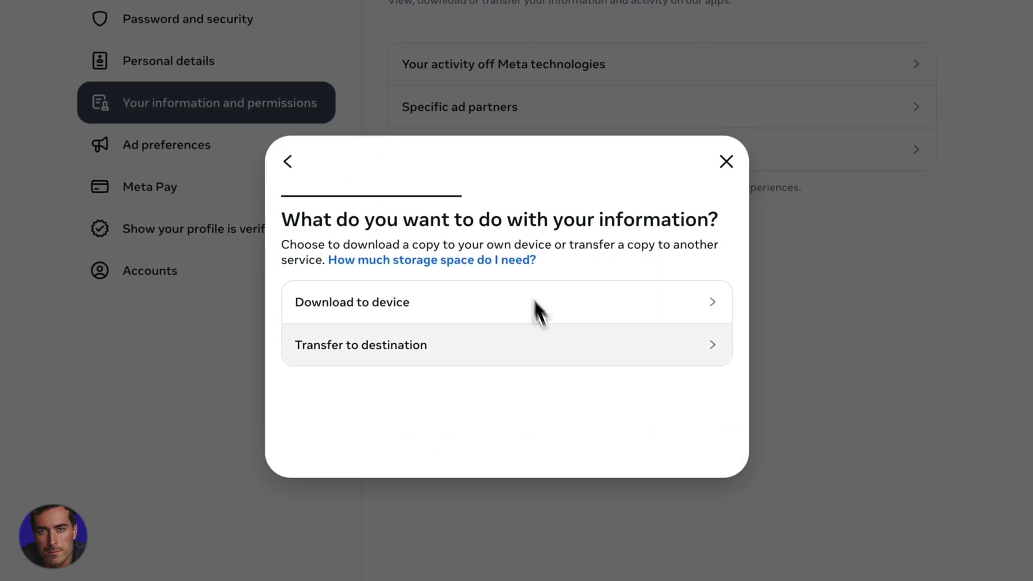
{"action": "left_click", "coordinate": [361, 304]}
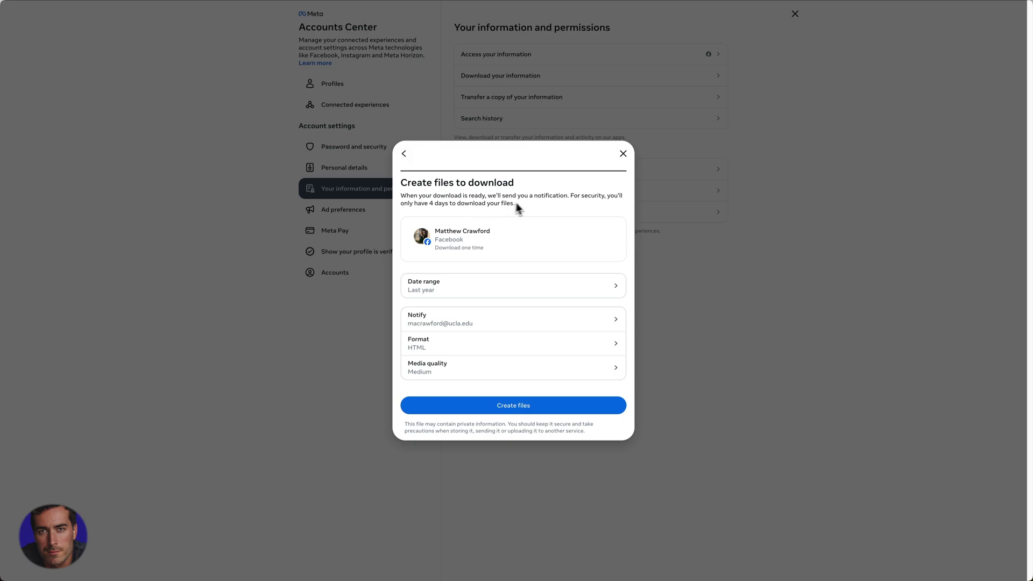
Set the date range to Last 6 months and save it.
{"action": "triple_click", "coordinate": [474, 197]}
{"action": "left_click", "coordinate": [474, 197]}
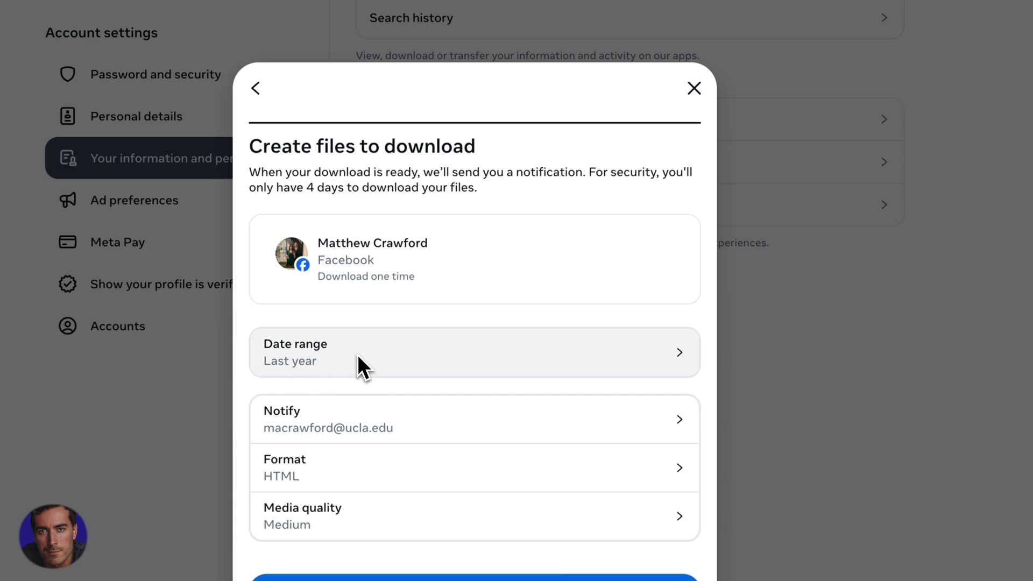
{"action": "left_click", "coordinate": [312, 360]}
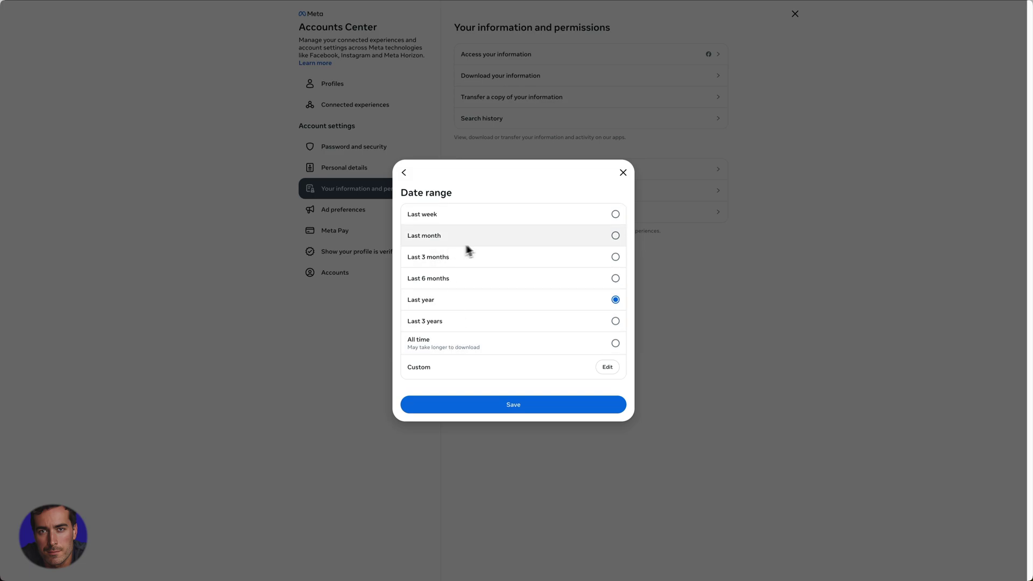
{"action": "left_click", "coordinate": [628, 244]}
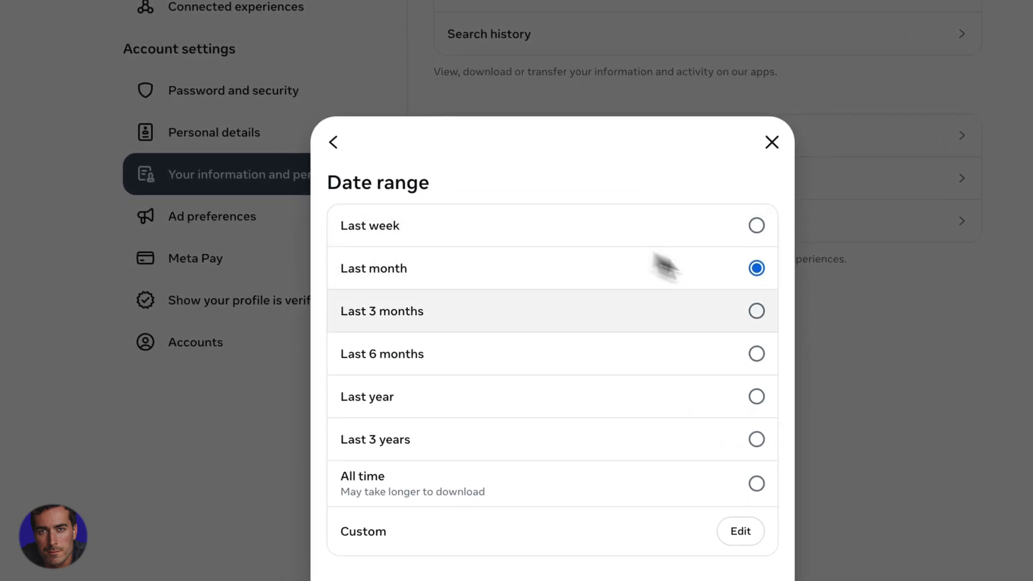
{"action": "left_click", "coordinate": [758, 313]}
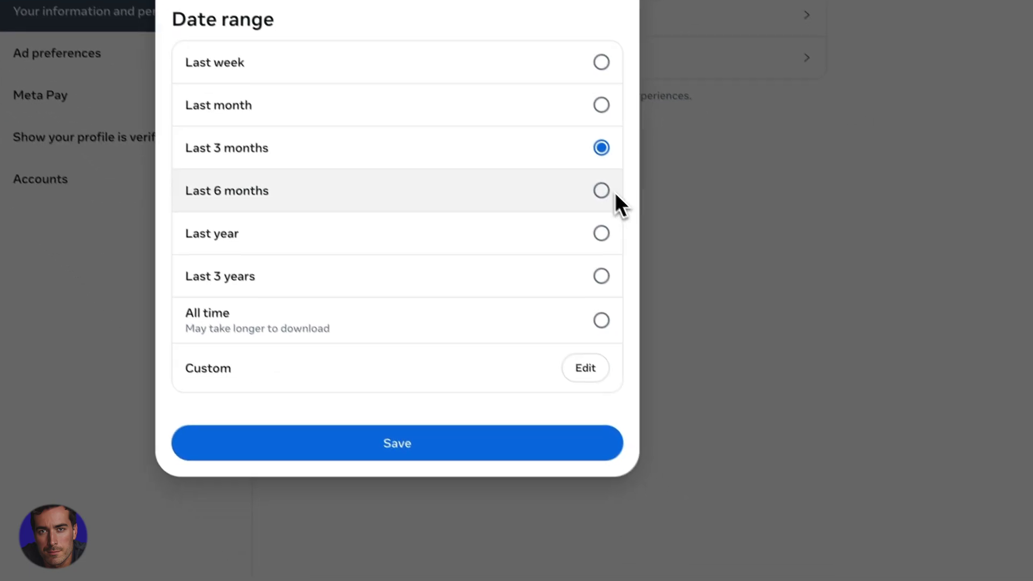
{"action": "left_click", "coordinate": [710, 307]}
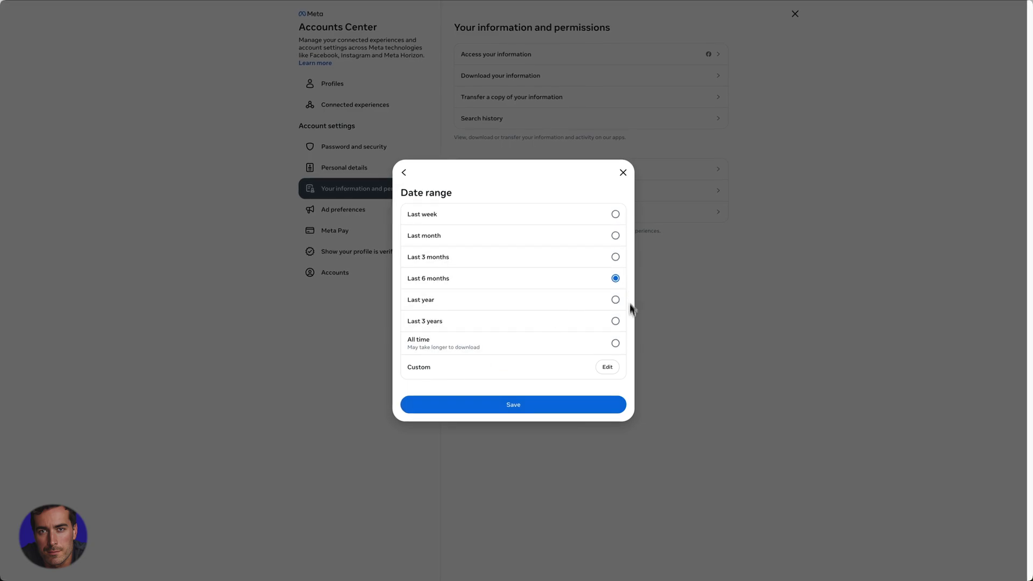
{"action": "left_click", "coordinate": [534, 407]}
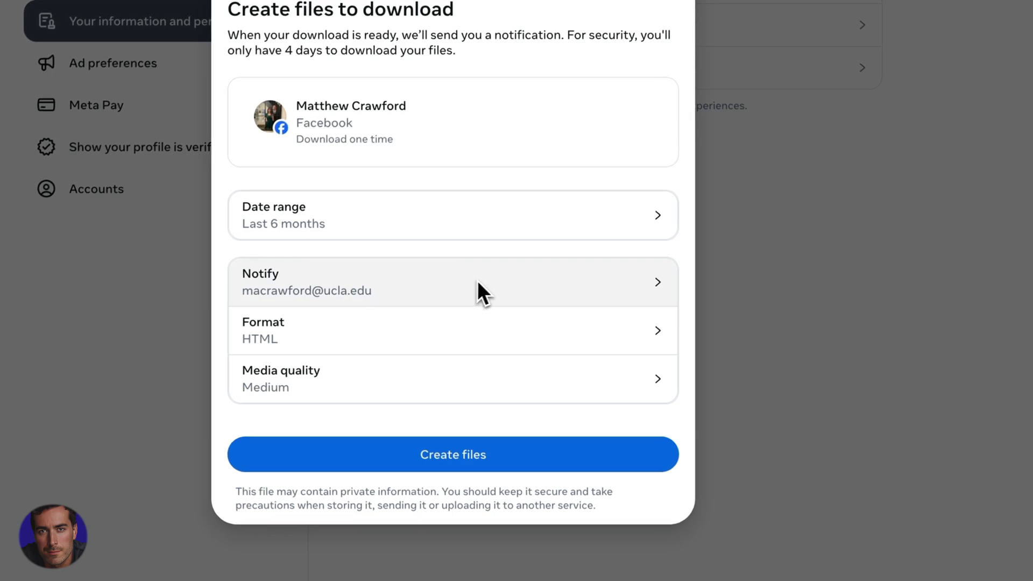
Switch the notification email to the third listed address and save.
{"action": "left_click", "coordinate": [536, 288]}
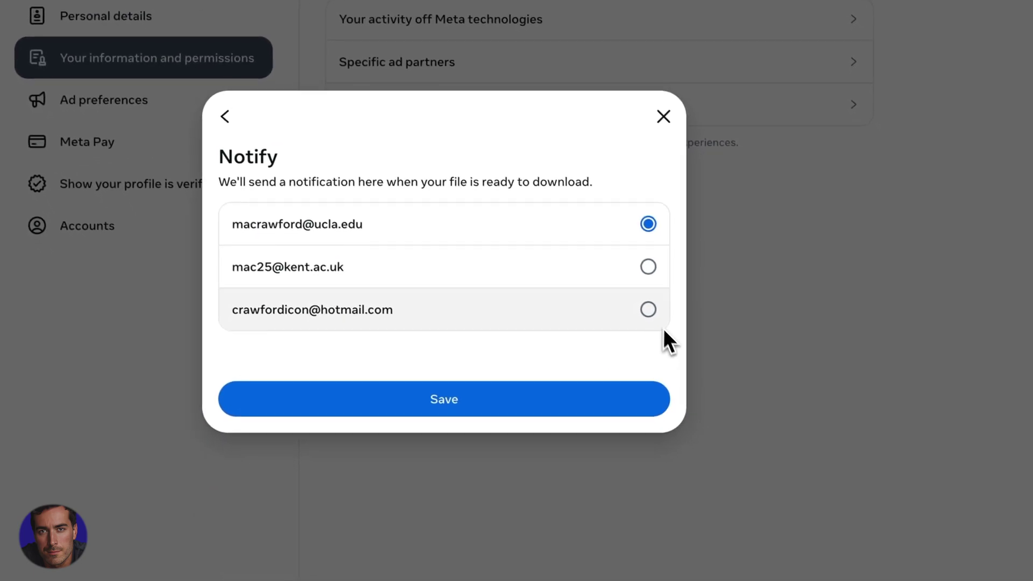
{"action": "left_click", "coordinate": [658, 322]}
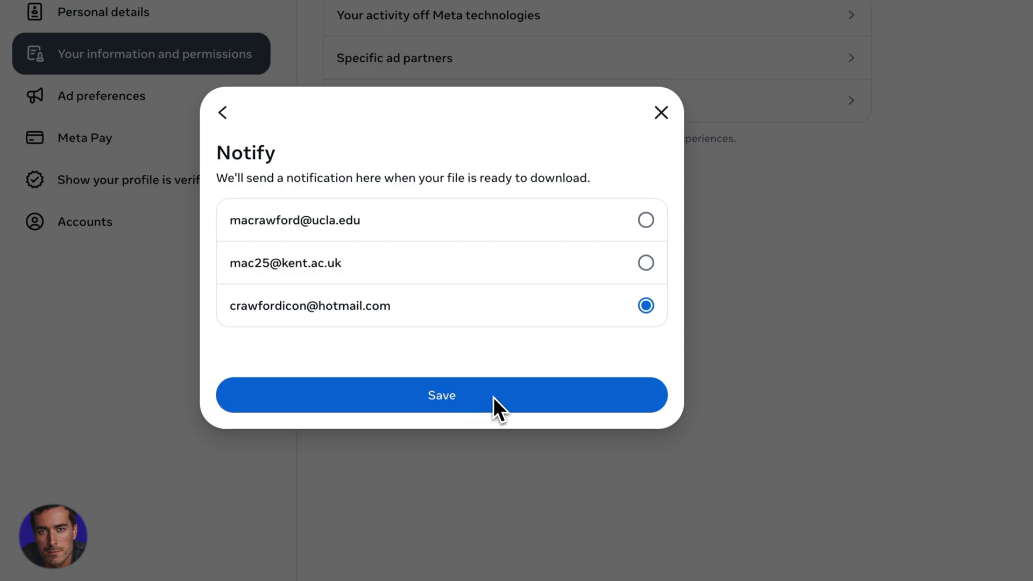
{"action": "left_click", "coordinate": [494, 397]}
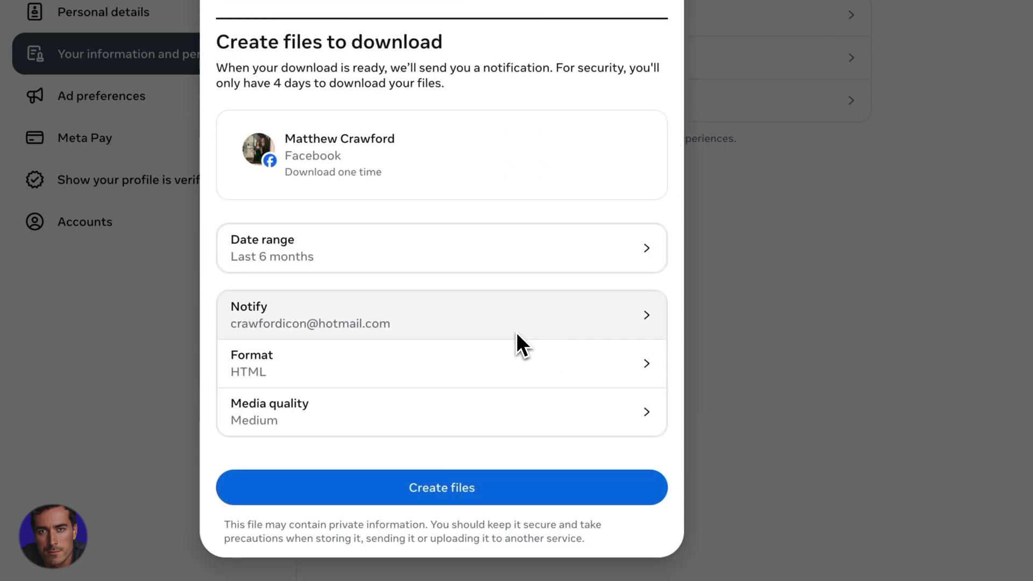
Keep the file format as HTML and media quality as Medium.
{"action": "left_click", "coordinate": [272, 370]}
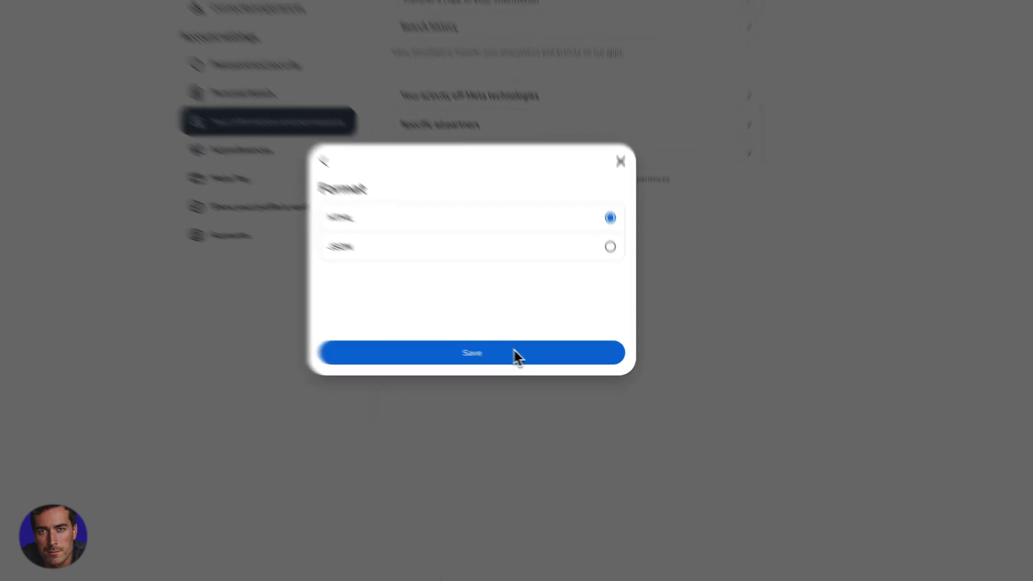
{"action": "left_click", "coordinate": [516, 356]}
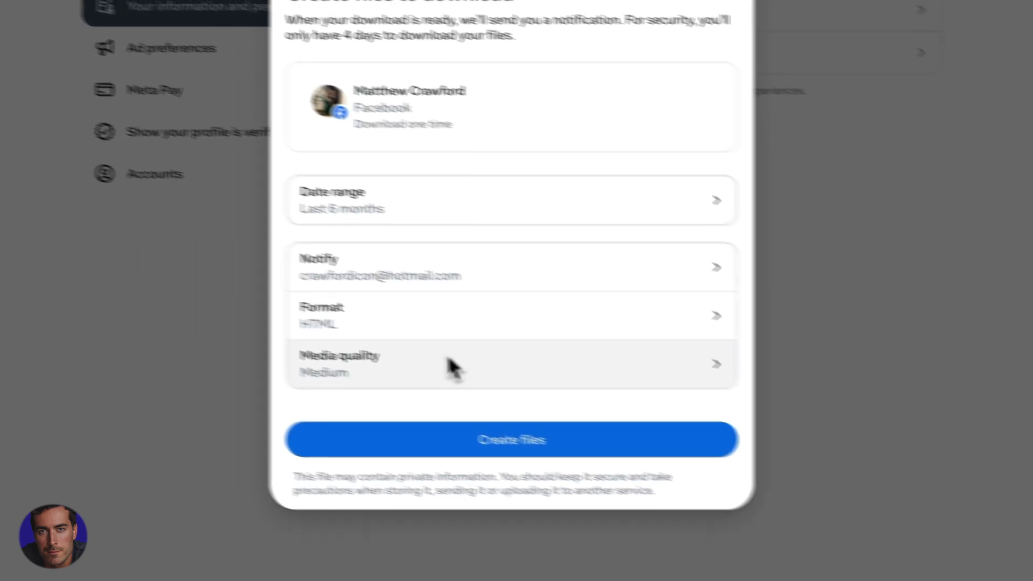
{"action": "left_click", "coordinate": [396, 374]}
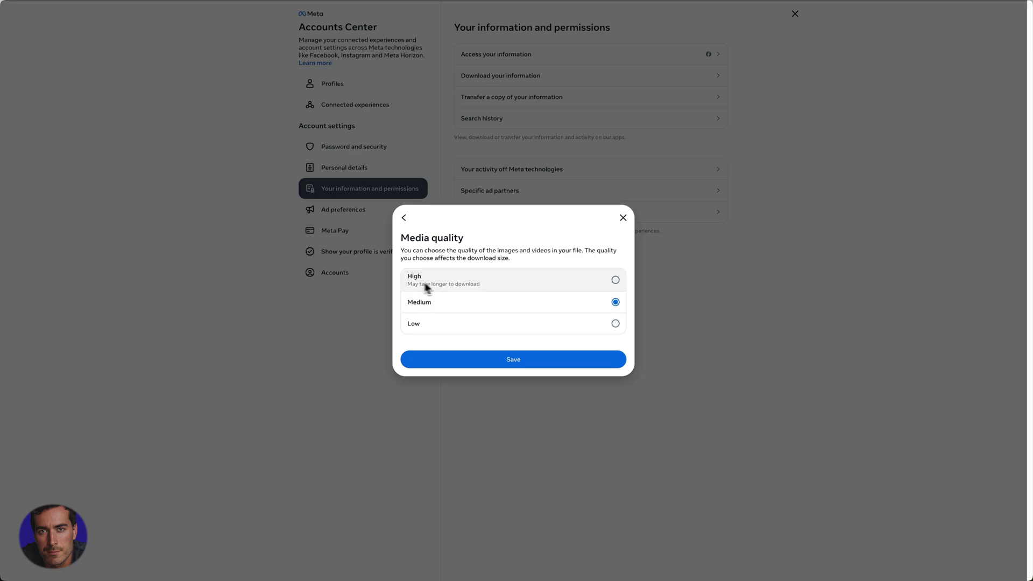
{"action": "left_click", "coordinate": [527, 361]}
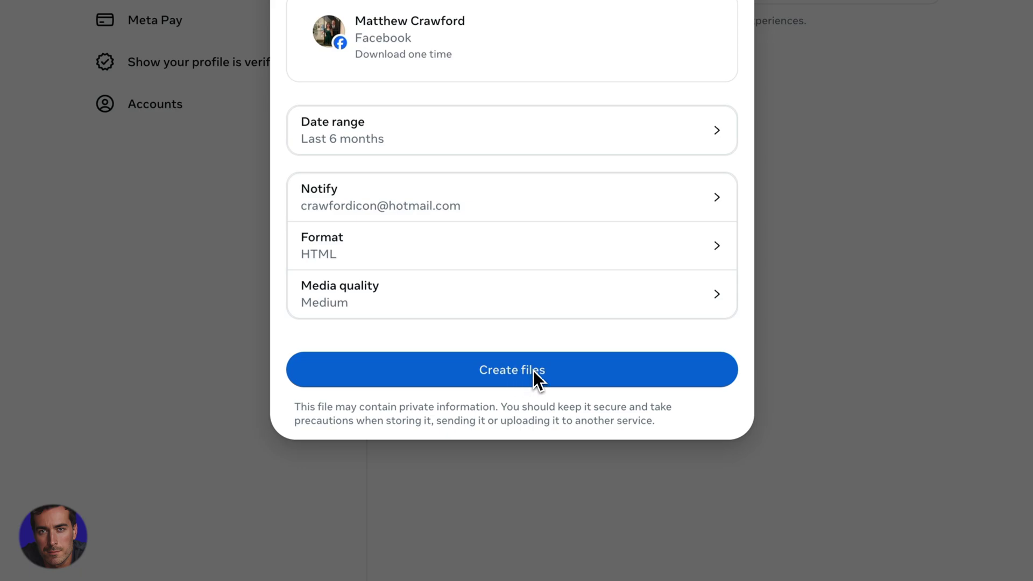
Create the files for the Messages download from 09/26/24 to 03/27/25.
{"action": "left_click", "coordinate": [533, 371]}
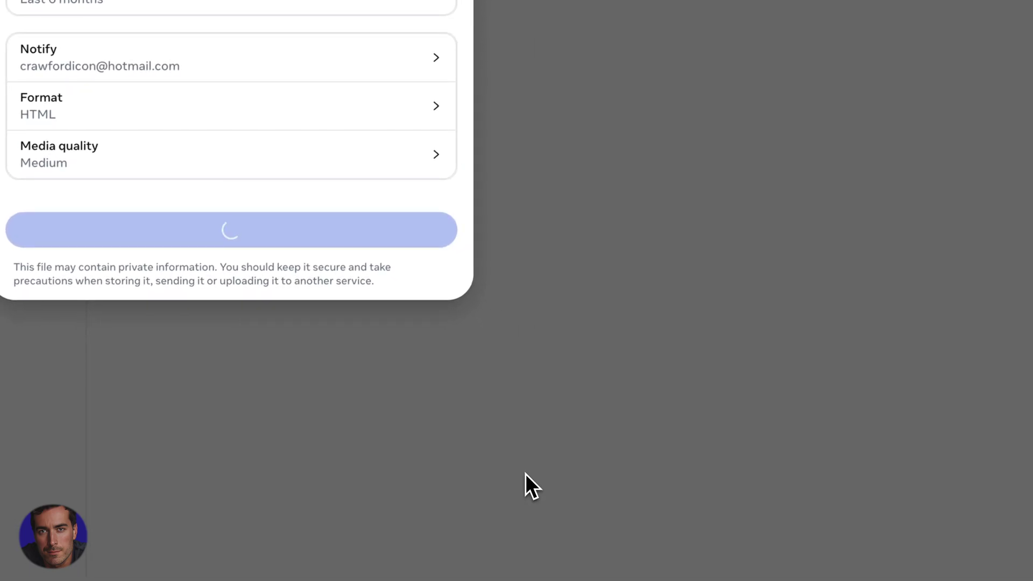